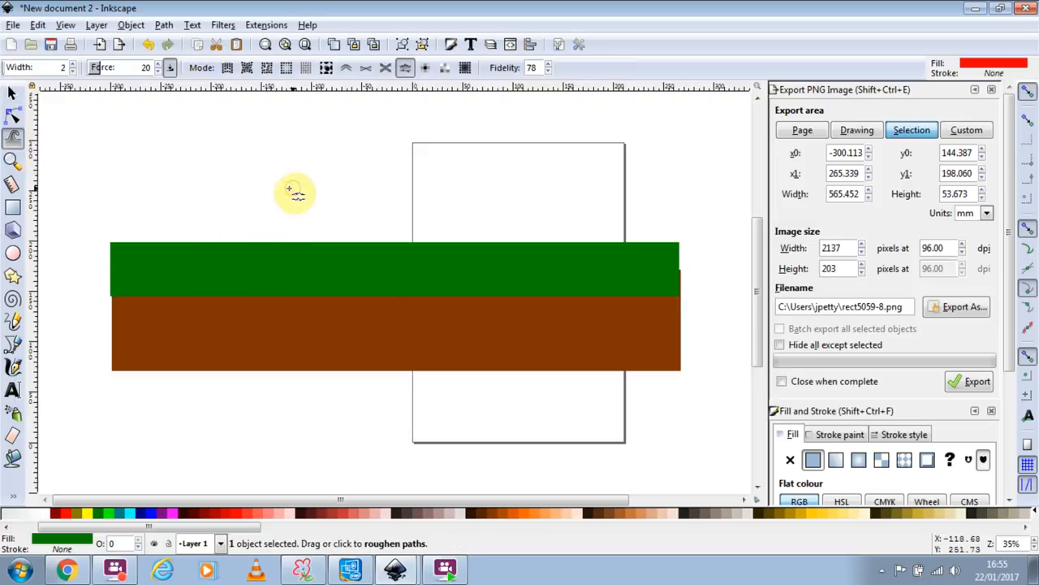
Test rounding the green rectangle's corners, then reselect the rectangle as a whole object.
{"action": "left_click", "coordinate": [13, 119]}
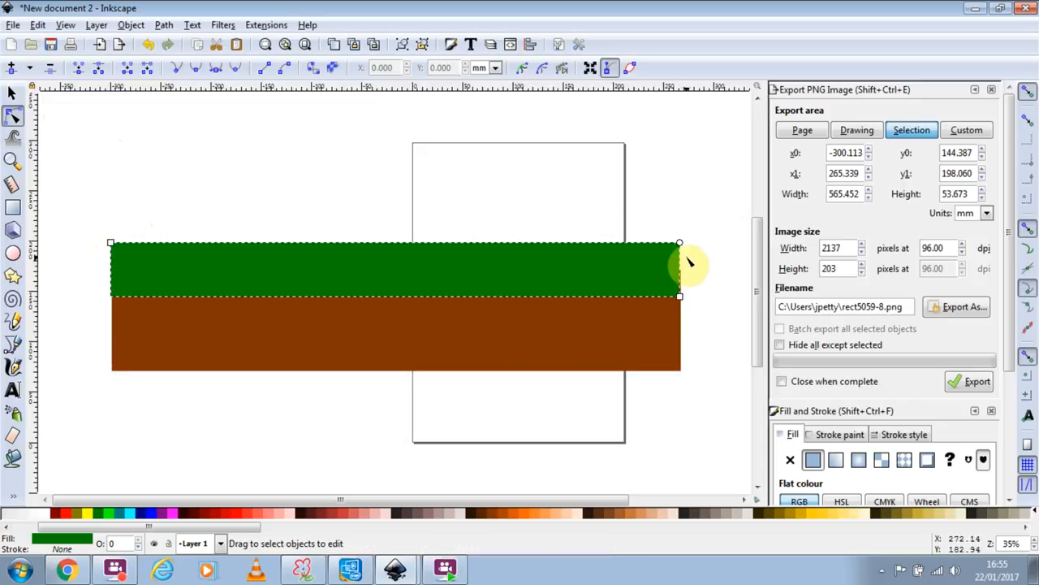
{"action": "left_click_drag", "start_coordinate": [679, 247], "coordinate": [728, 209]}
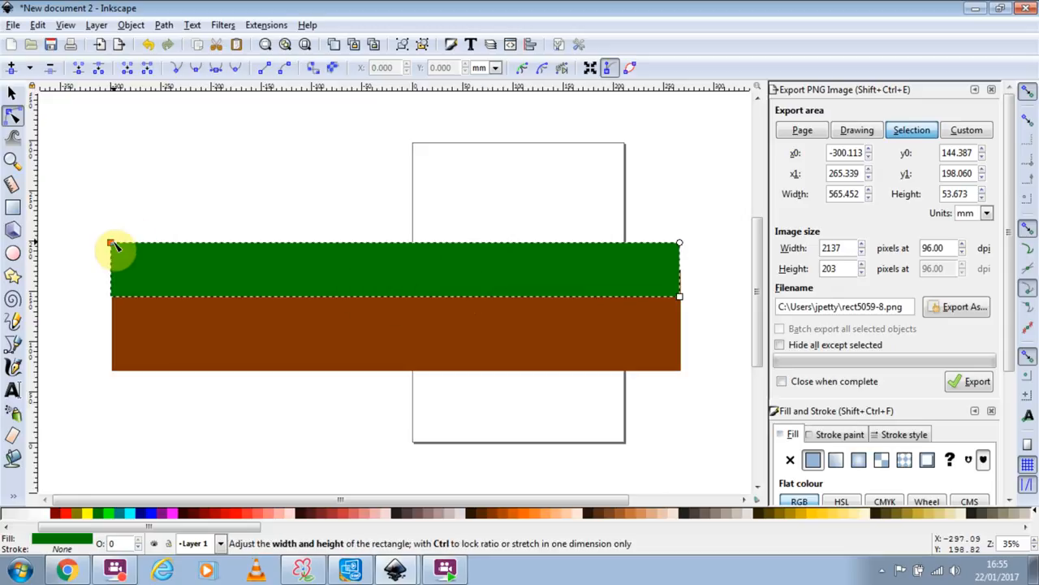
{"action": "left_click", "coordinate": [307, 24]}
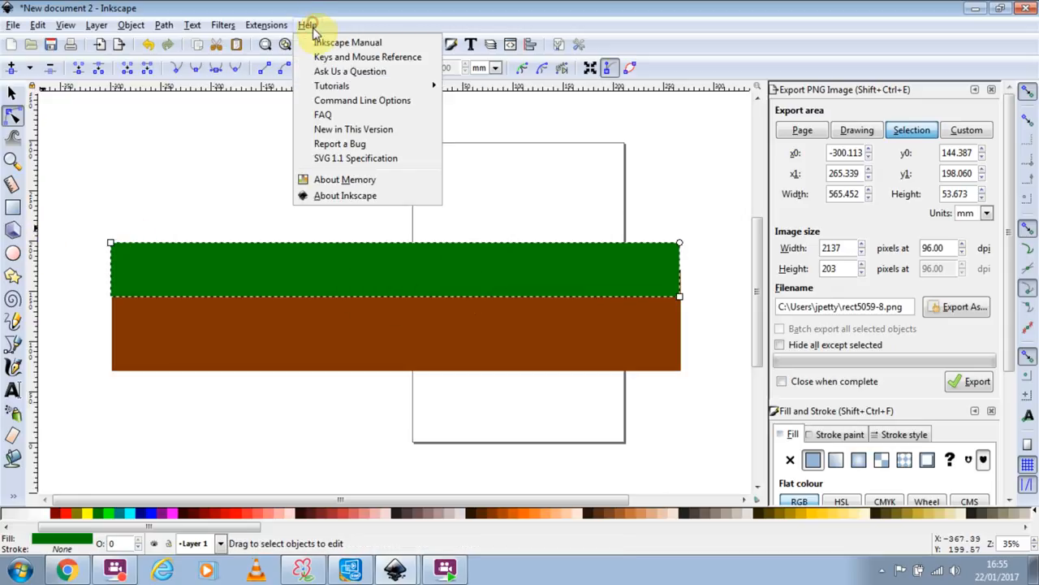
{"action": "left_click", "coordinate": [12, 215]}
{"action": "left_click", "coordinate": [12, 208]}
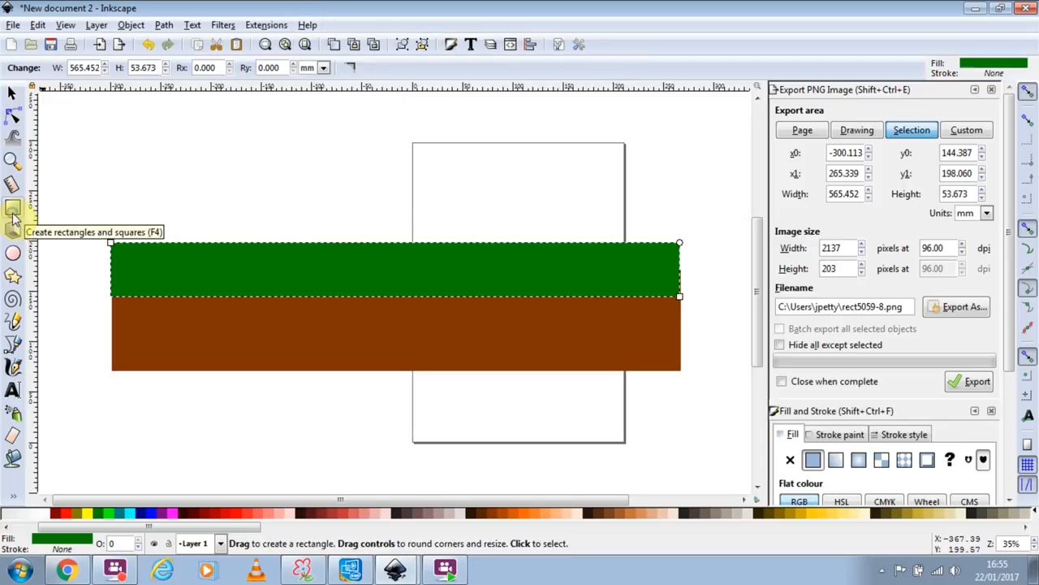
{"action": "left_click", "coordinate": [15, 117]}
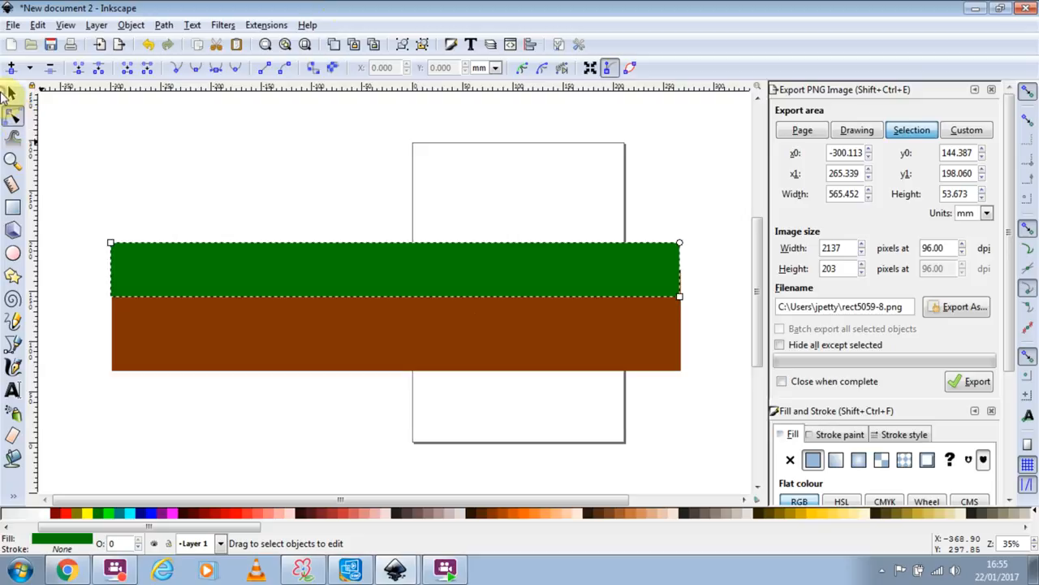
{"action": "left_click", "coordinate": [13, 92]}
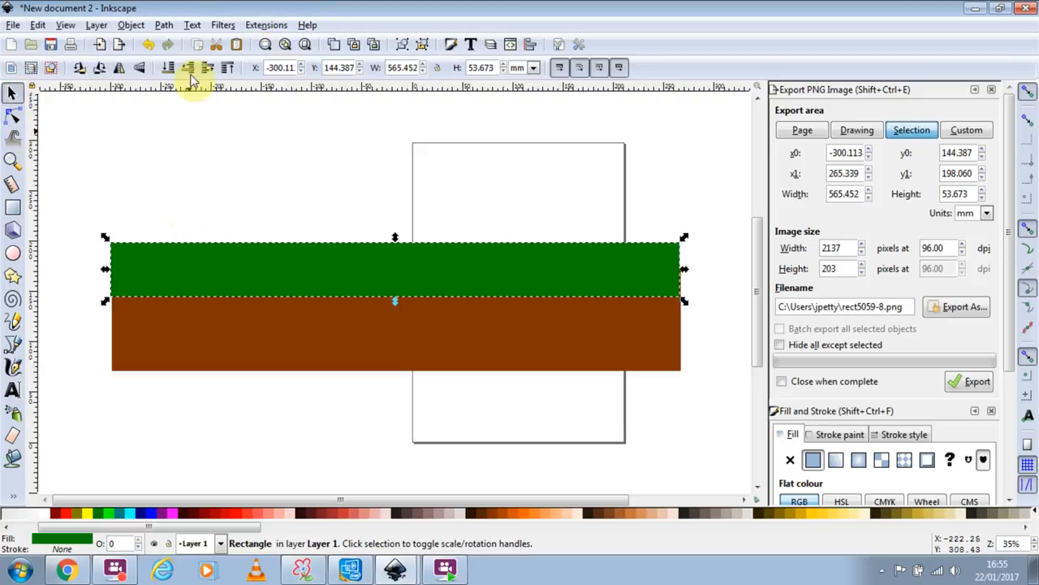
Convert the green rectangle to a path and add a node midway between its top corners.
{"action": "left_click", "coordinate": [163, 25]}
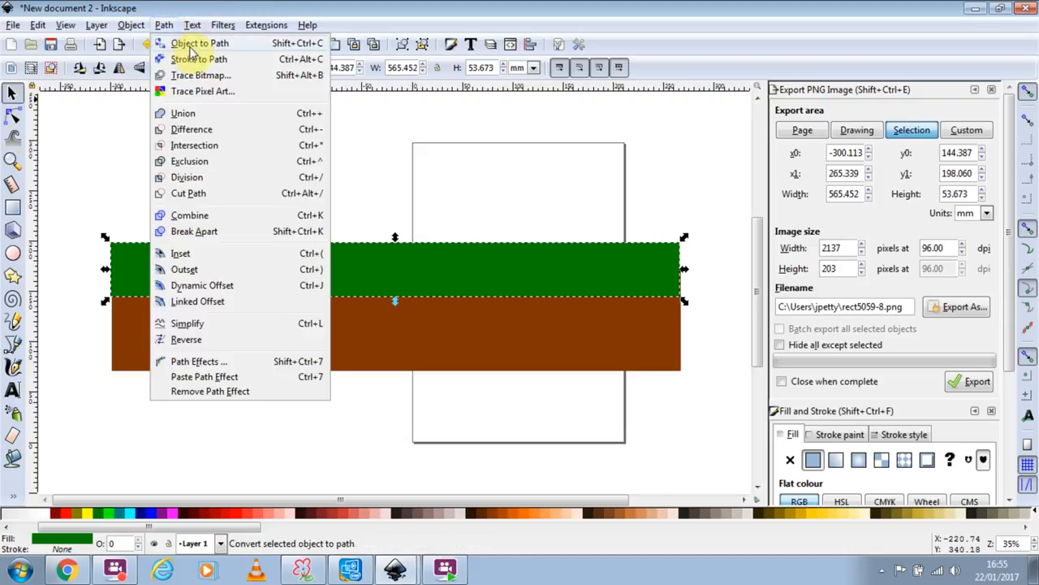
{"action": "left_click", "coordinate": [191, 45]}
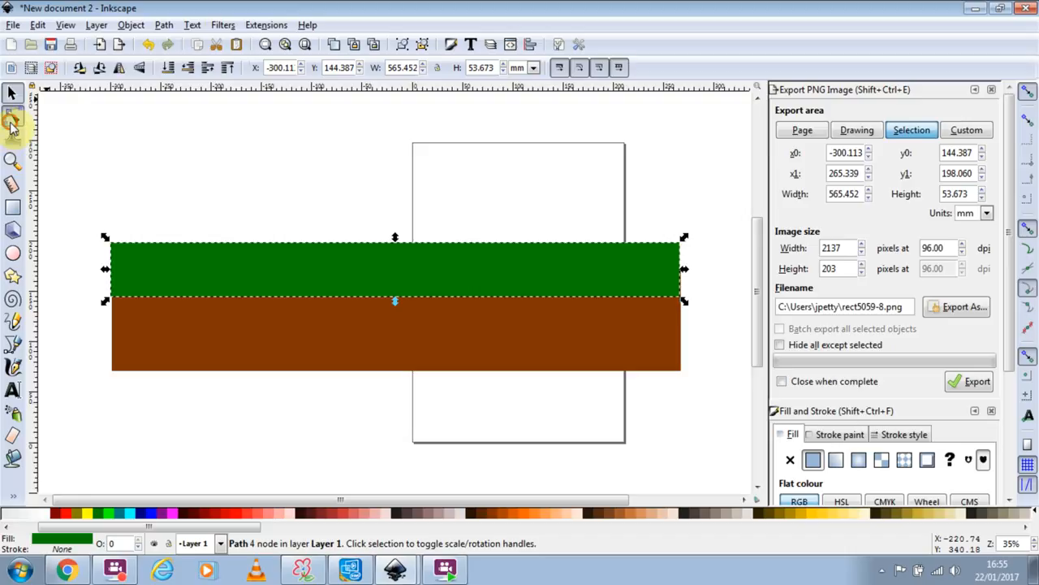
{"action": "left_click", "coordinate": [12, 119]}
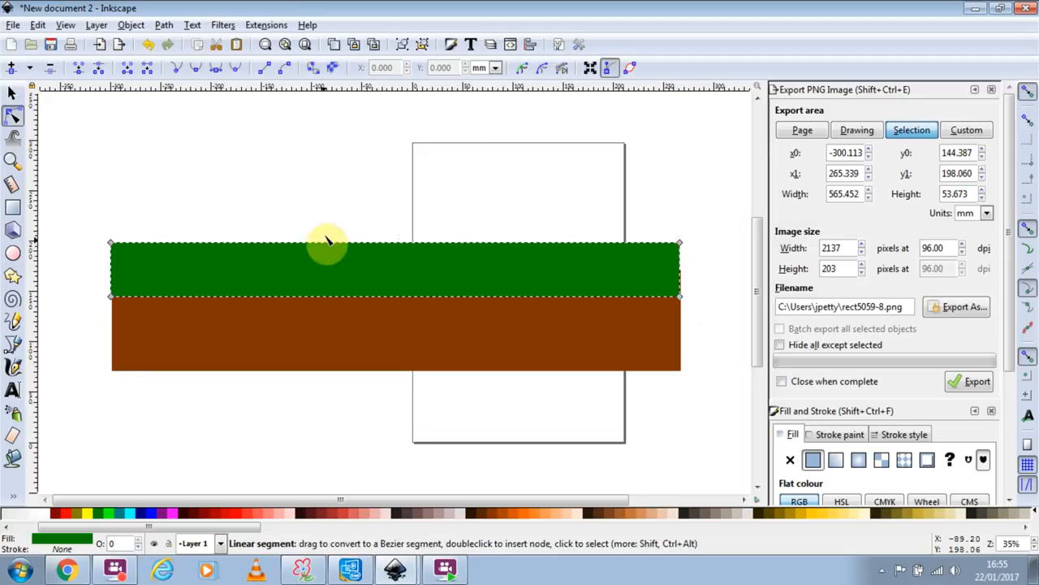
{"action": "left_click_drag", "start_coordinate": [99, 232], "coordinate": [703, 268]}
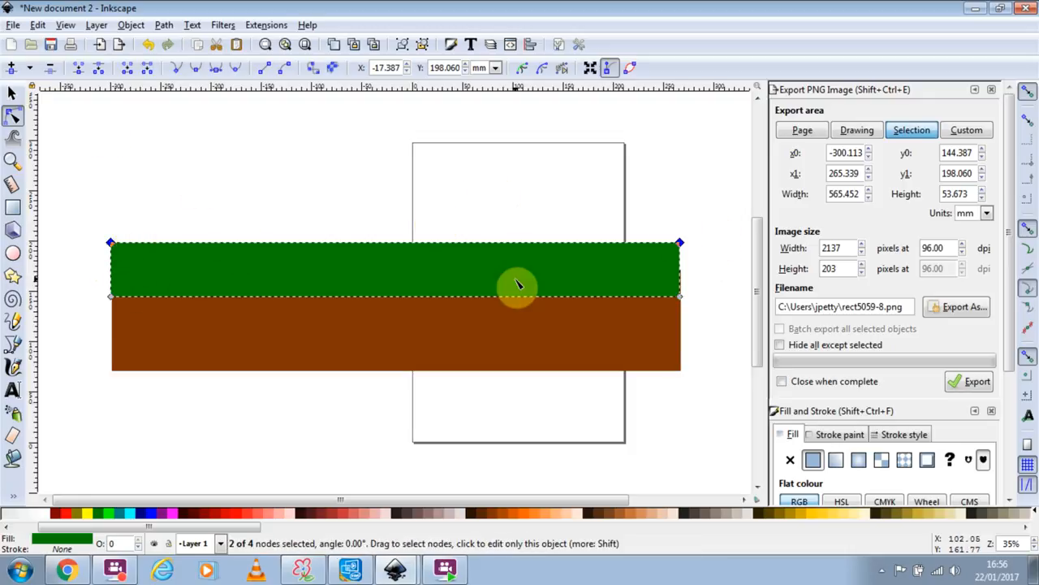
{"action": "left_click", "coordinate": [12, 70]}
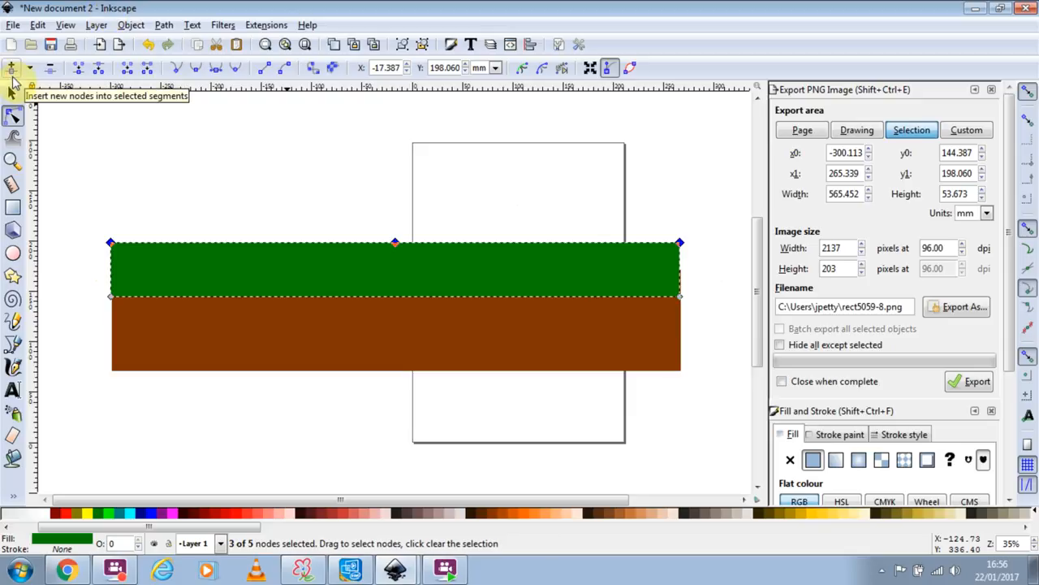
Insert new nodes four more times to fill the strip's top edge with evenly spaced nodes.
{"action": "left_click", "coordinate": [12, 70]}
{"action": "left_click", "coordinate": [11, 70]}
{"action": "left_click", "coordinate": [11, 70]}
{"action": "left_click", "coordinate": [12, 70]}
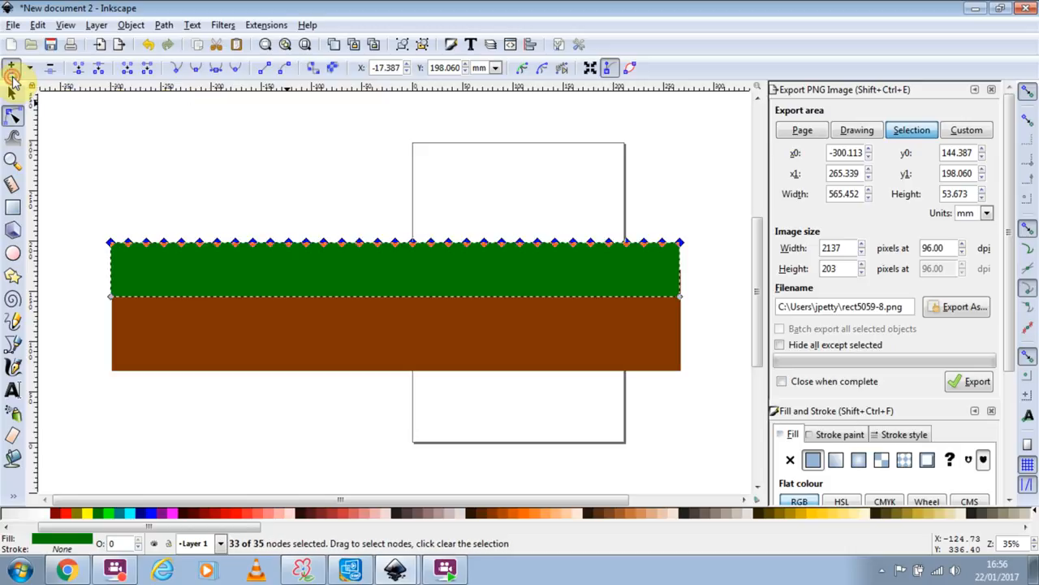
{"action": "left_click", "coordinate": [11, 70]}
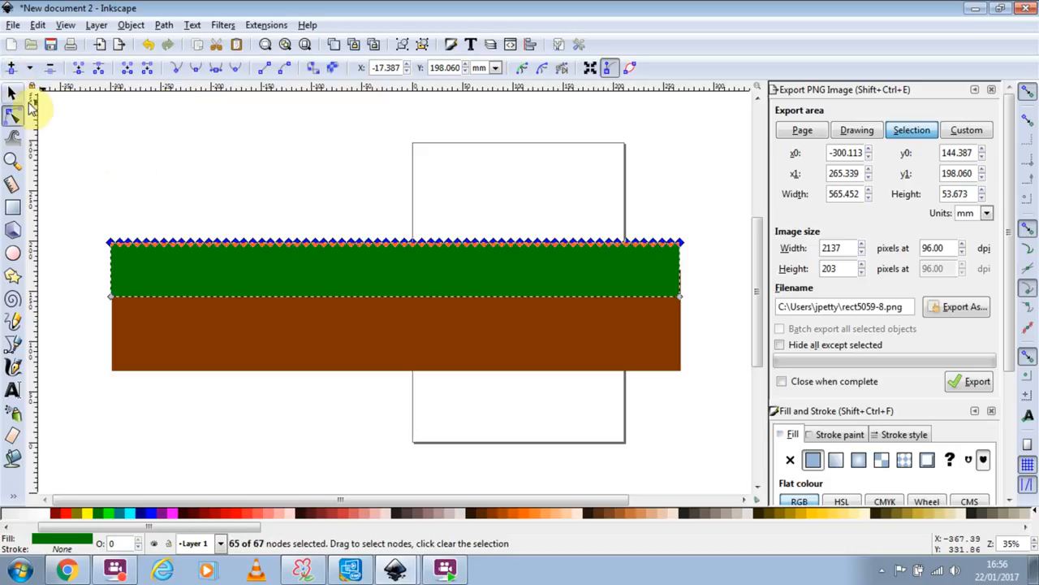
Try roughening the strip's top edge with the Tweak tool, then undo the stroke.
{"action": "left_click", "coordinate": [12, 93]}
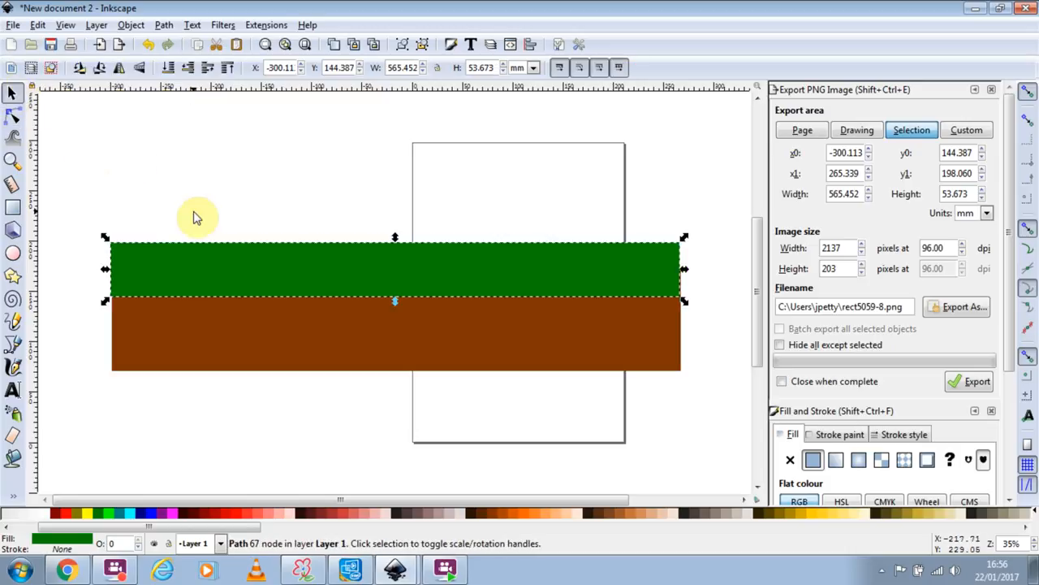
{"action": "left_click", "coordinate": [18, 145]}
{"action": "mouse_move", "coordinate": [314, 280]}
{"action": "left_mouse_down"}
{"action": "mouse_move", "coordinate": [280, 223]}
{"action": "mouse_move", "coordinate": [237, 192]}
{"action": "left_mouse_up"}
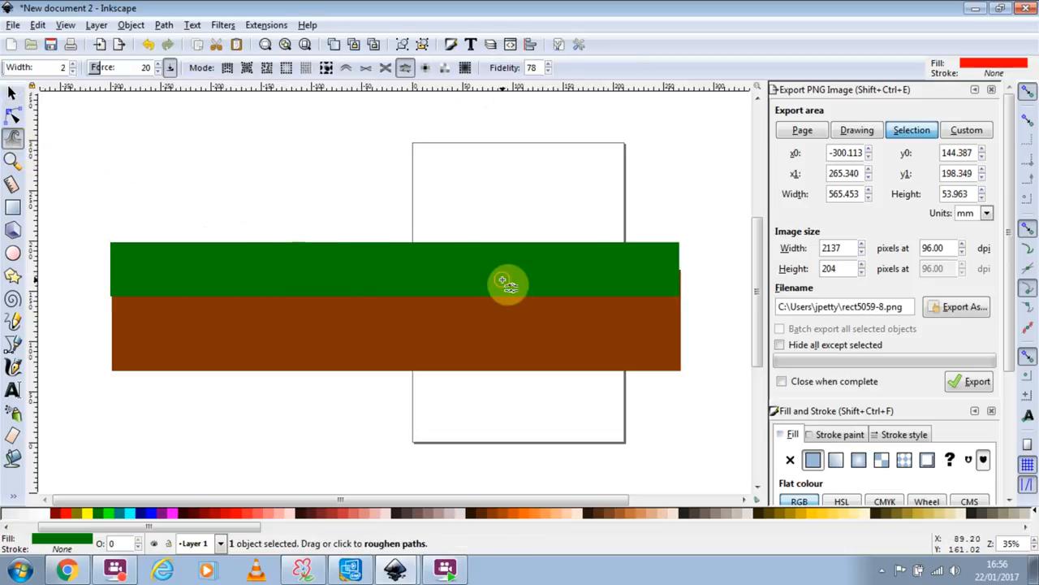
{"action": "left_click", "coordinate": [15, 118]}
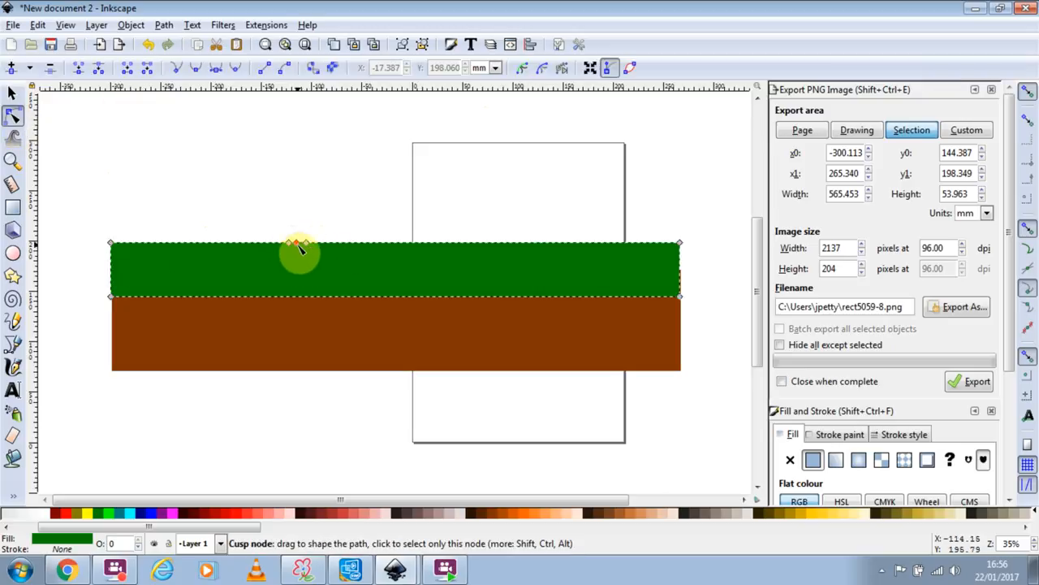
{"action": "key", "text": "ctrl+z"}
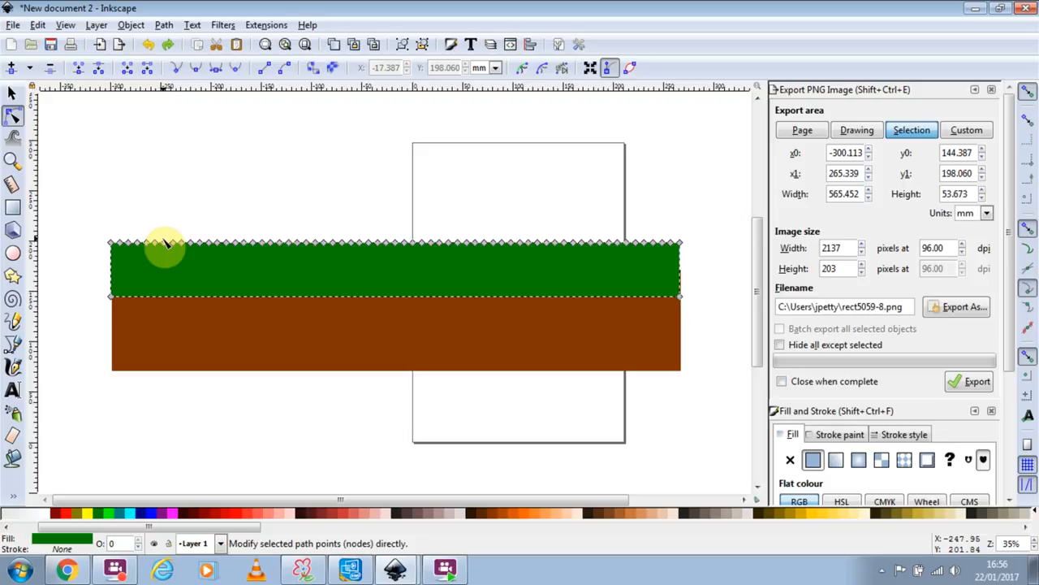
Pull top-edge nodes upward into pointed grass blades across the left and middle of the strip.
{"action": "left_click", "coordinate": [12, 114]}
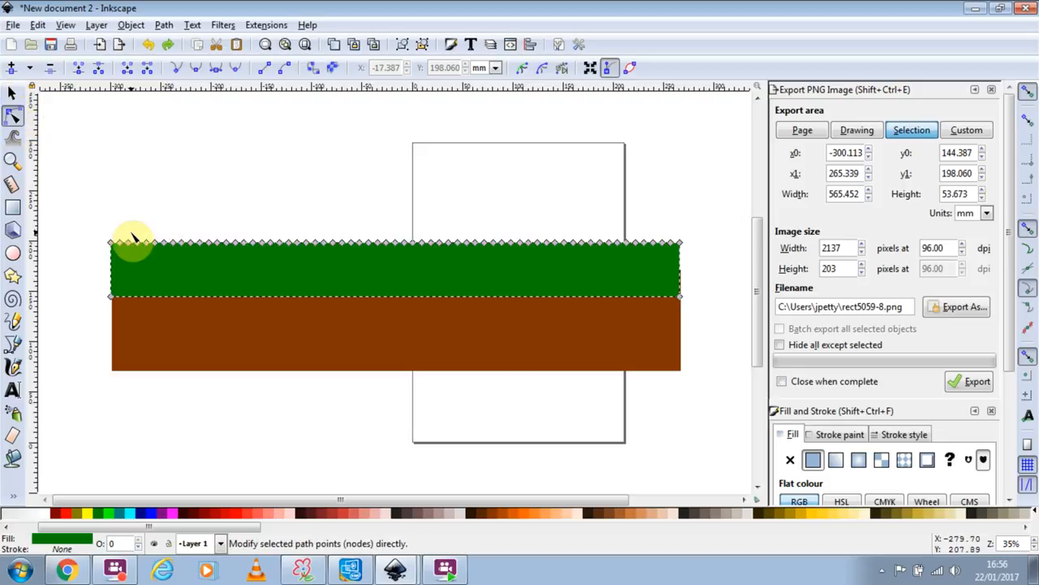
{"action": "left_click_drag", "start_coordinate": [130, 244], "coordinate": [133, 235]}
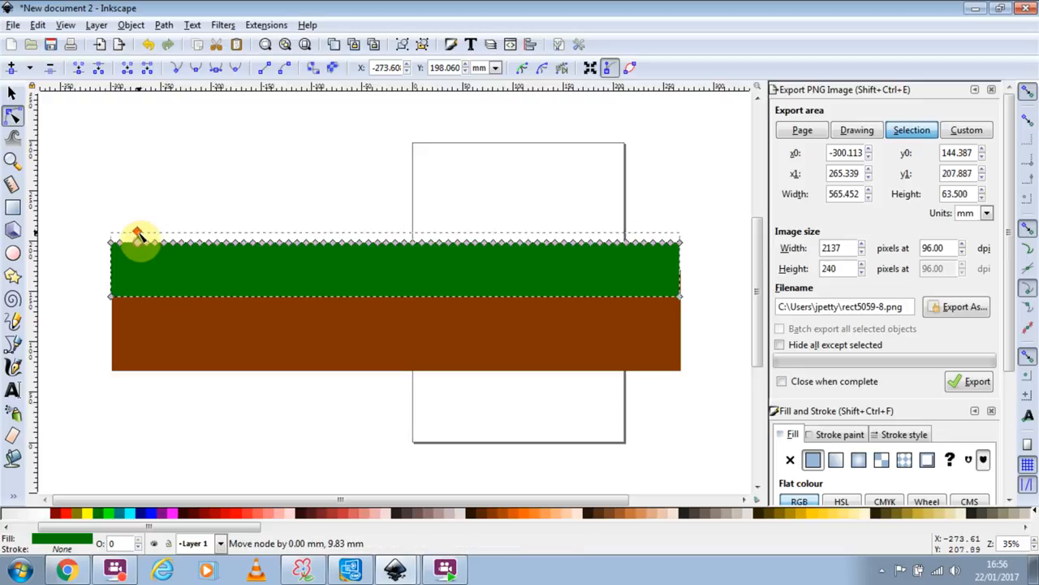
{"action": "left_click_drag", "start_coordinate": [126, 252], "coordinate": [125, 203]}
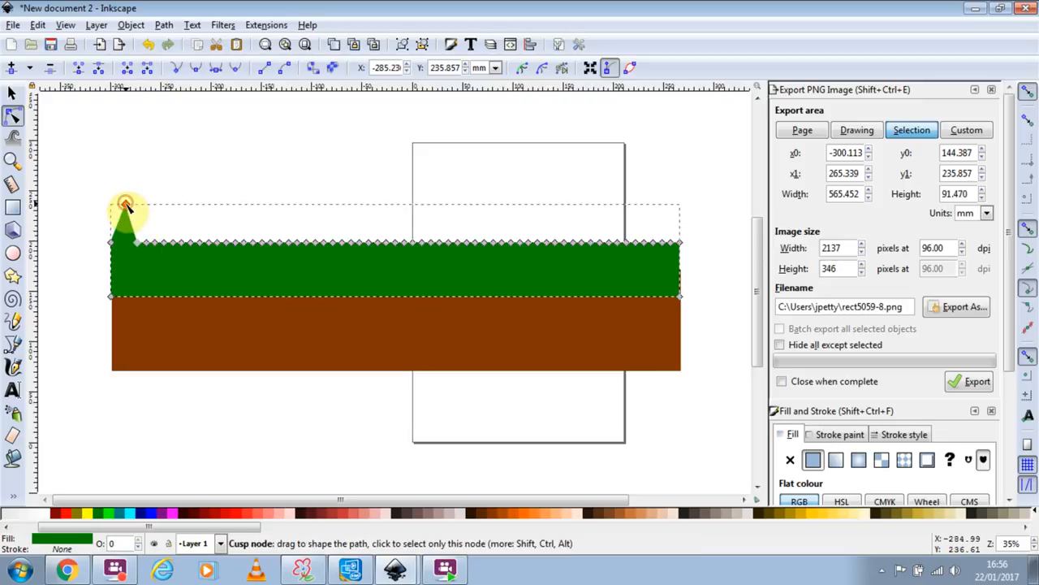
{"action": "left_click_drag", "start_coordinate": [160, 246], "coordinate": [317, 189]}
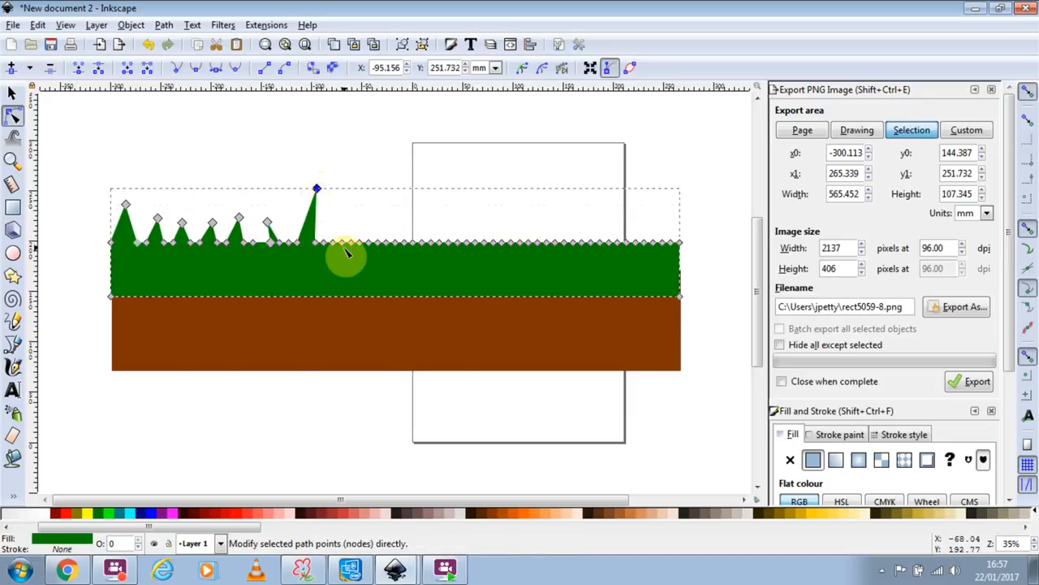
{"action": "left_click_drag", "start_coordinate": [343, 244], "coordinate": [335, 207]}
{"action": "left_click_drag", "start_coordinate": [378, 243], "coordinate": [390, 191]}
{"action": "left_click_drag", "start_coordinate": [424, 246], "coordinate": [463, 197]}
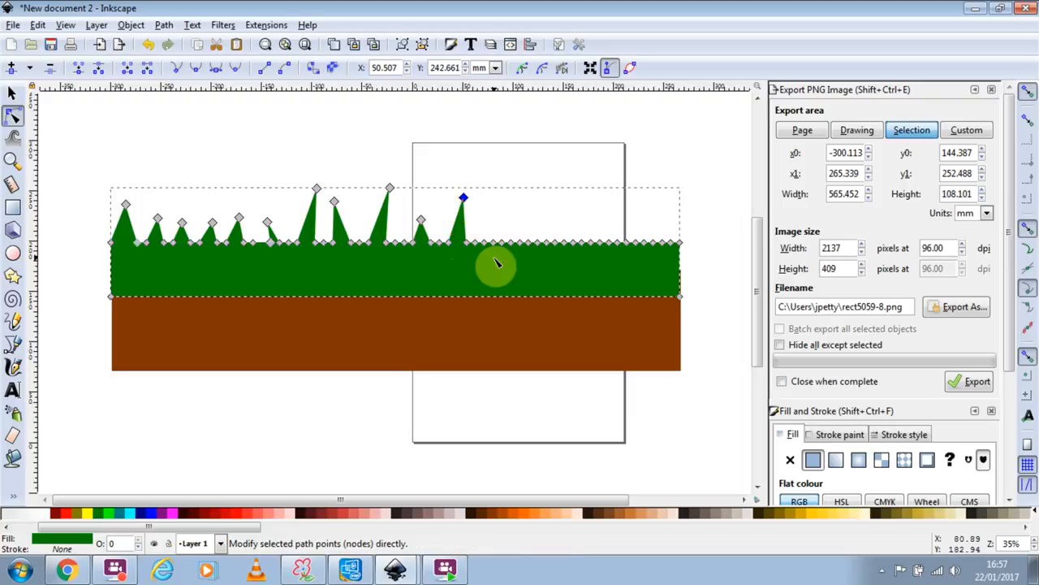
Raise more tall blades toward the right end, undo a stray end-point nudge, and try roughening.
{"action": "left_click_drag", "start_coordinate": [498, 246], "coordinate": [512, 172]}
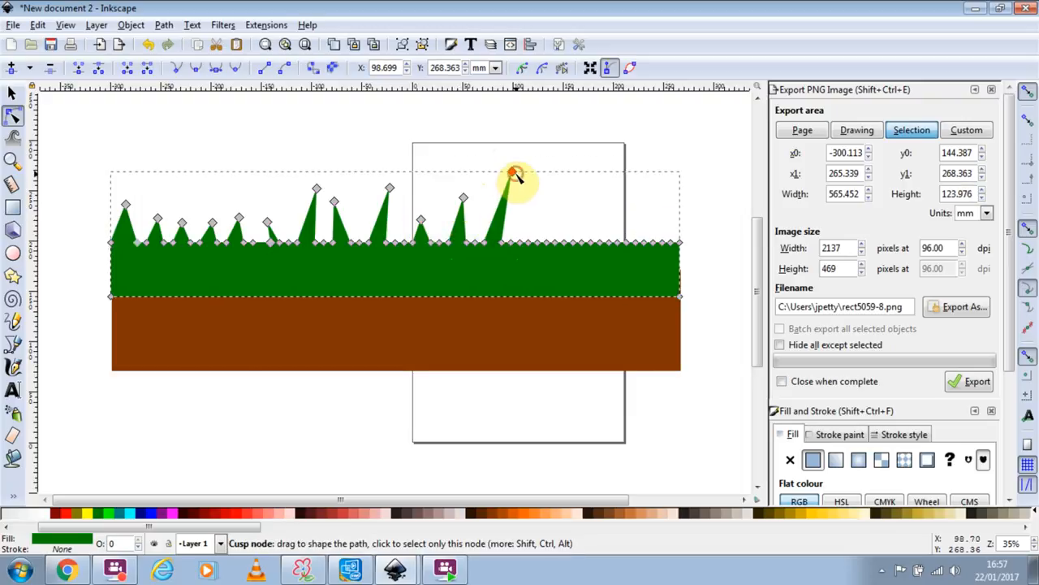
{"action": "left_click_drag", "start_coordinate": [544, 248], "coordinate": [535, 202]}
{"action": "left_click_drag", "start_coordinate": [592, 244], "coordinate": [588, 212]}
{"action": "left_click_drag", "start_coordinate": [628, 244], "coordinate": [630, 212]}
{"action": "left_click_drag", "start_coordinate": [664, 244], "coordinate": [663, 204]}
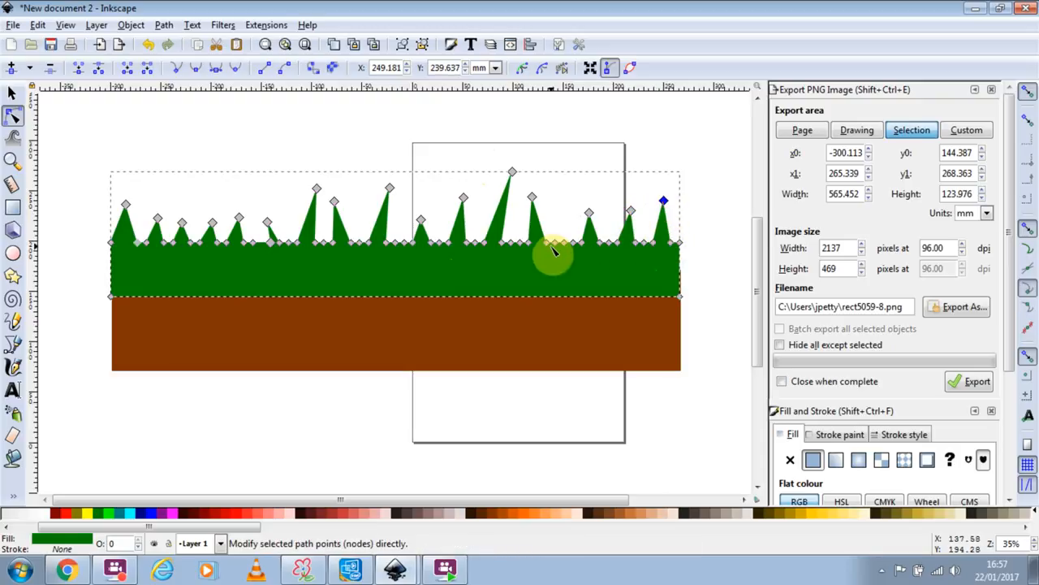
{"action": "left_click_drag", "start_coordinate": [564, 250], "coordinate": [566, 203]}
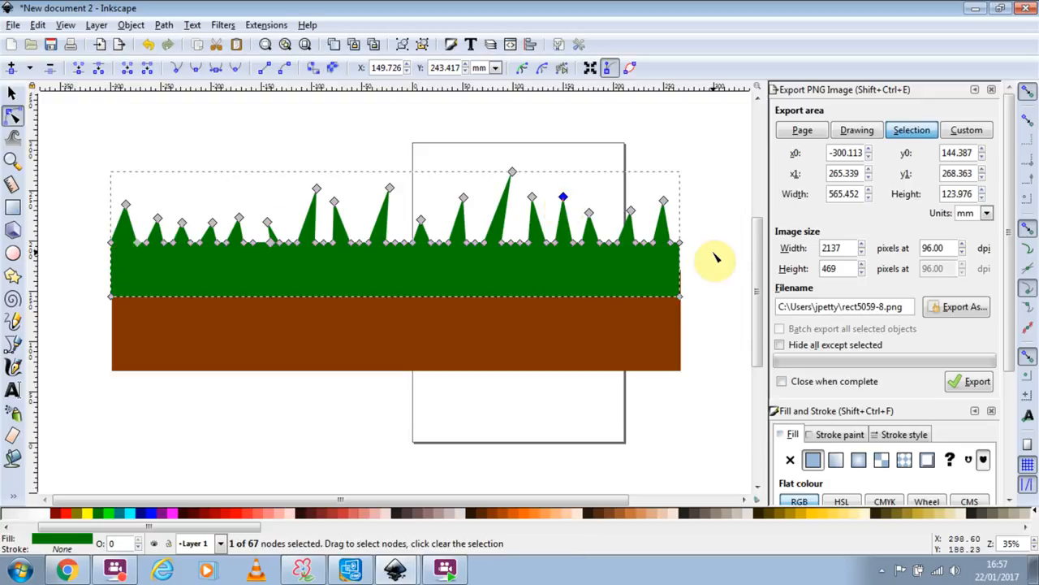
{"action": "left_click_drag", "start_coordinate": [672, 242], "coordinate": [673, 242]}
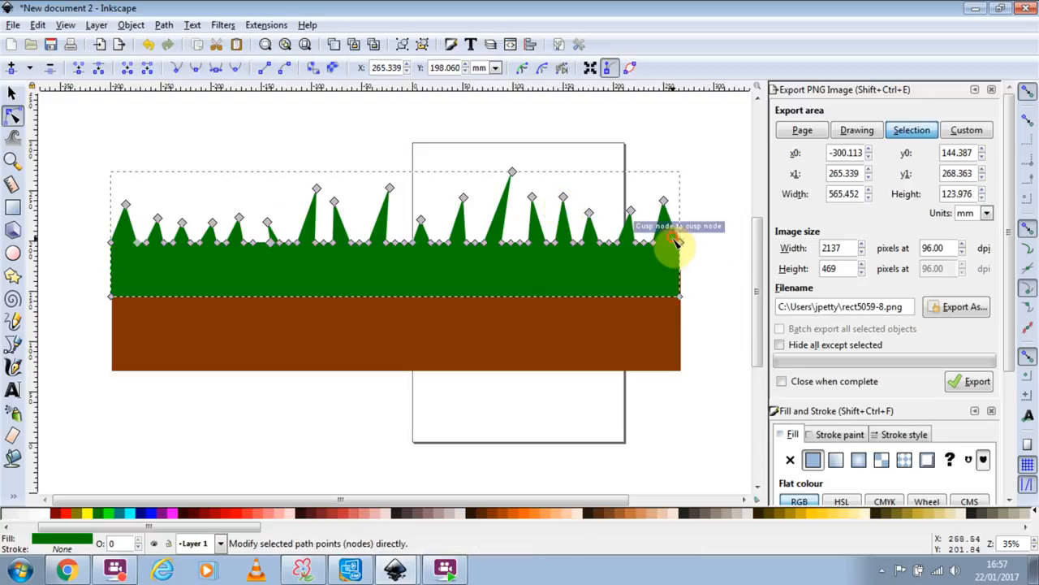
{"action": "key", "text": "ctrl+z"}
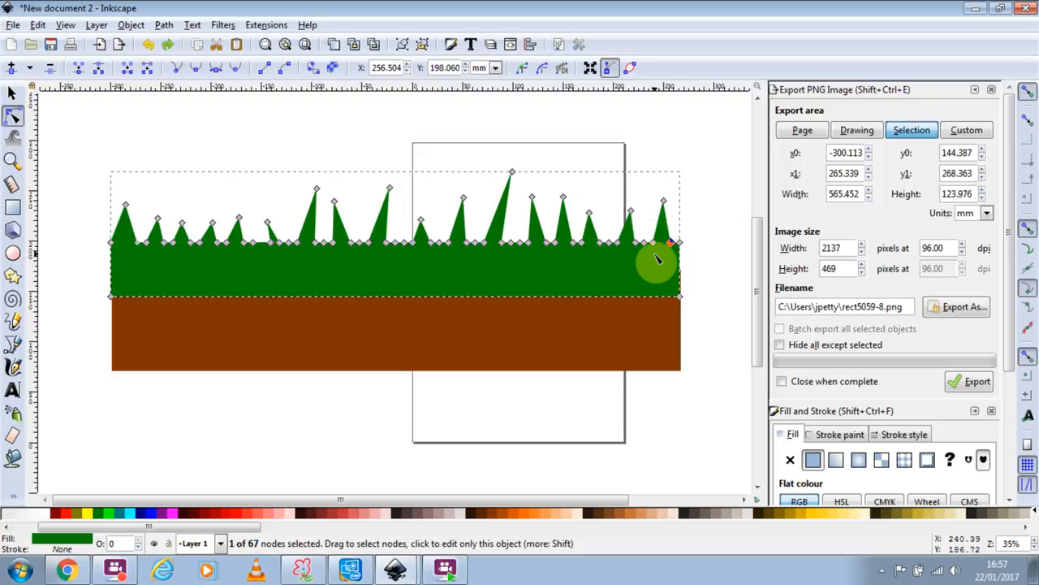
{"action": "left_click", "coordinate": [13, 140]}
{"action": "left_click", "coordinate": [258, 265]}
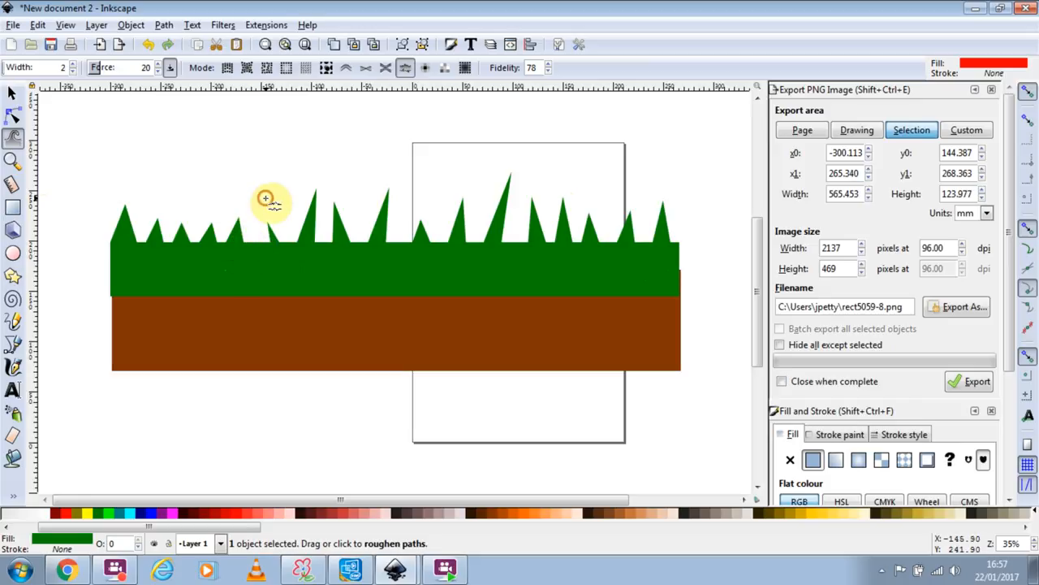
Widen and strengthen the Tweak push brush, then bend the grass top up and down between blades.
{"action": "left_click", "coordinate": [73, 66]}
{"action": "mouse_move", "coordinate": [215, 213]}
{"action": "left_mouse_down"}
{"action": "mouse_move", "coordinate": [215, 239]}
{"action": "mouse_move", "coordinate": [227, 246]}
{"action": "mouse_move", "coordinate": [285, 235]}
{"action": "mouse_move", "coordinate": [297, 215]}
{"action": "mouse_move", "coordinate": [320, 245]}
{"action": "left_mouse_up"}
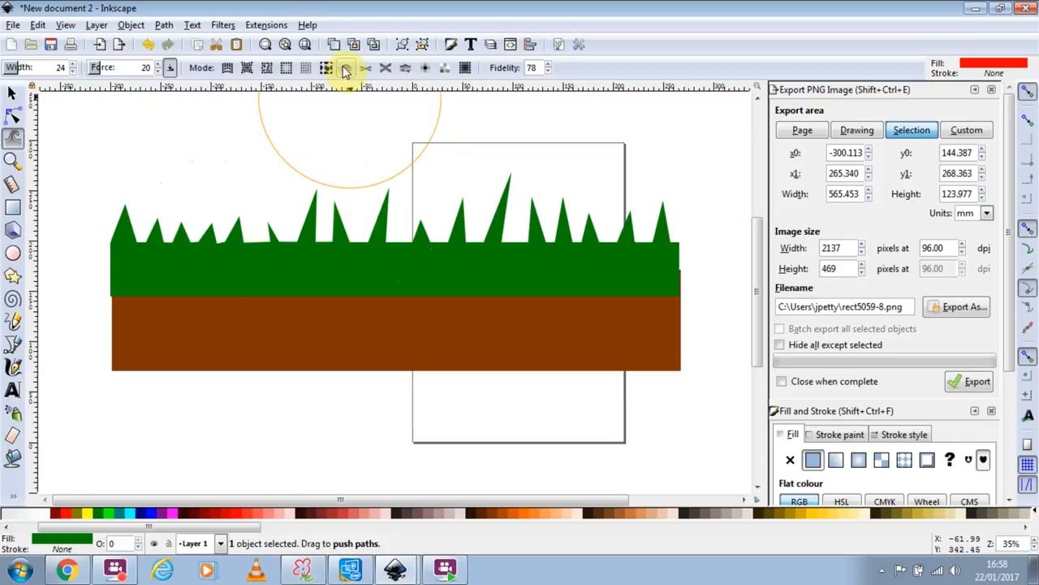
{"action": "mouse_move", "coordinate": [368, 235]}
{"action": "left_mouse_down"}
{"action": "mouse_move", "coordinate": [381, 211]}
{"action": "mouse_move", "coordinate": [363, 238]}
{"action": "mouse_move", "coordinate": [354, 223]}
{"action": "mouse_move", "coordinate": [297, 239]}
{"action": "mouse_move", "coordinate": [274, 208]}
{"action": "mouse_move", "coordinate": [232, 217]}
{"action": "left_mouse_up"}
{"action": "mouse_move", "coordinate": [495, 266]}
{"action": "left_mouse_down"}
{"action": "mouse_move", "coordinate": [531, 183]}
{"action": "mouse_move", "coordinate": [580, 254]}
{"action": "mouse_move", "coordinate": [569, 235]}
{"action": "mouse_move", "coordinate": [468, 236]}
{"action": "mouse_move", "coordinate": [450, 232]}
{"action": "mouse_move", "coordinate": [432, 206]}
{"action": "mouse_move", "coordinate": [358, 199]}
{"action": "mouse_move", "coordinate": [313, 279]}
{"action": "left_mouse_up"}
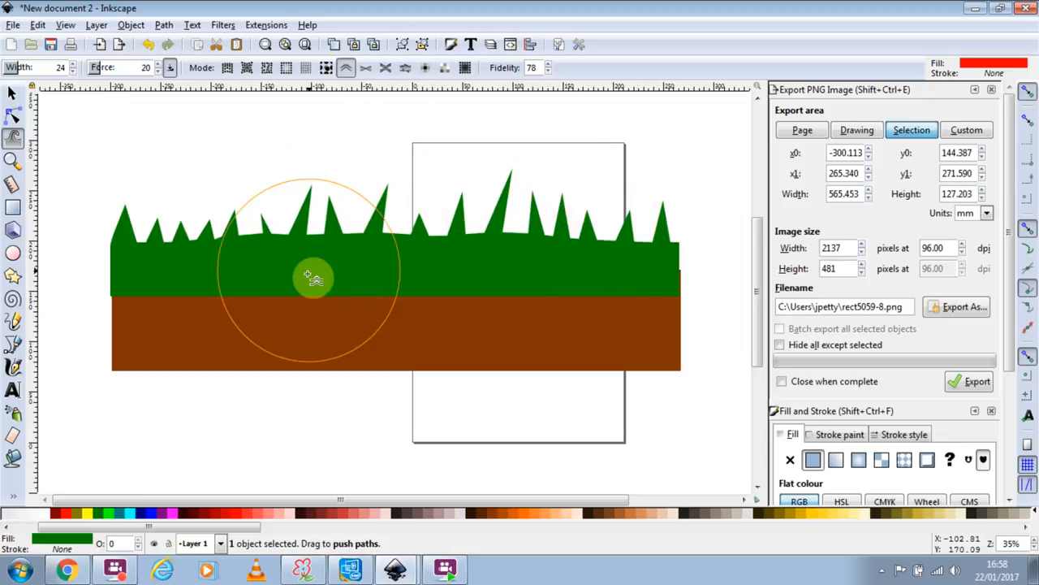
{"action": "mouse_move", "coordinate": [253, 220]}
{"action": "left_mouse_down"}
{"action": "mouse_move", "coordinate": [283, 276]}
{"action": "mouse_move", "coordinate": [221, 180]}
{"action": "mouse_move", "coordinate": [222, 229]}
{"action": "mouse_move", "coordinate": [203, 300]}
{"action": "left_mouse_up"}
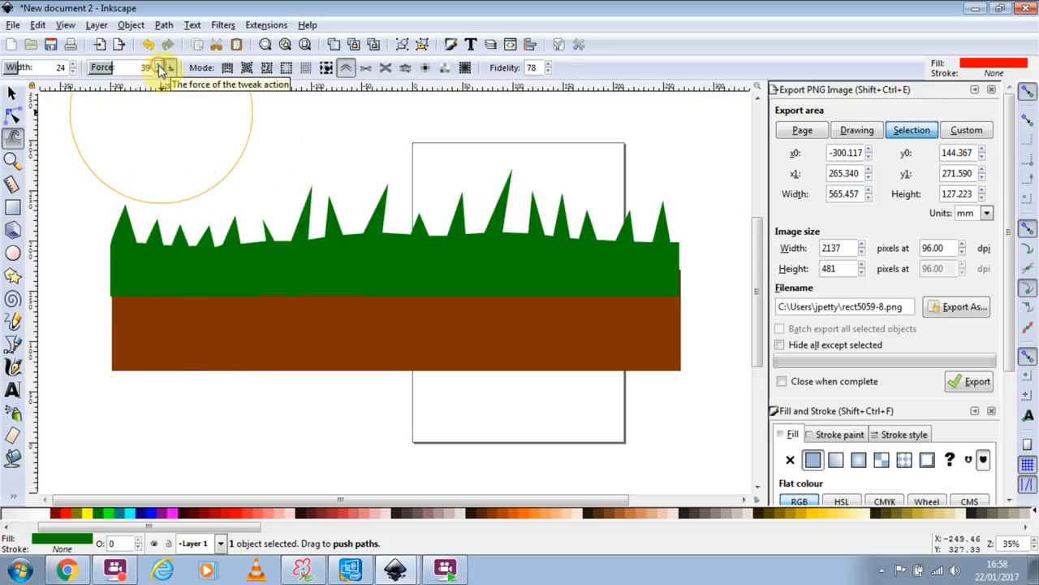
{"action": "mouse_move", "coordinate": [220, 221]}
{"action": "left_mouse_down"}
{"action": "mouse_move", "coordinate": [220, 234]}
{"action": "mouse_move", "coordinate": [414, 297]}
{"action": "mouse_move", "coordinate": [428, 251]}
{"action": "mouse_move", "coordinate": [516, 260]}
{"action": "mouse_move", "coordinate": [528, 272]}
{"action": "mouse_move", "coordinate": [529, 230]}
{"action": "left_mouse_up"}
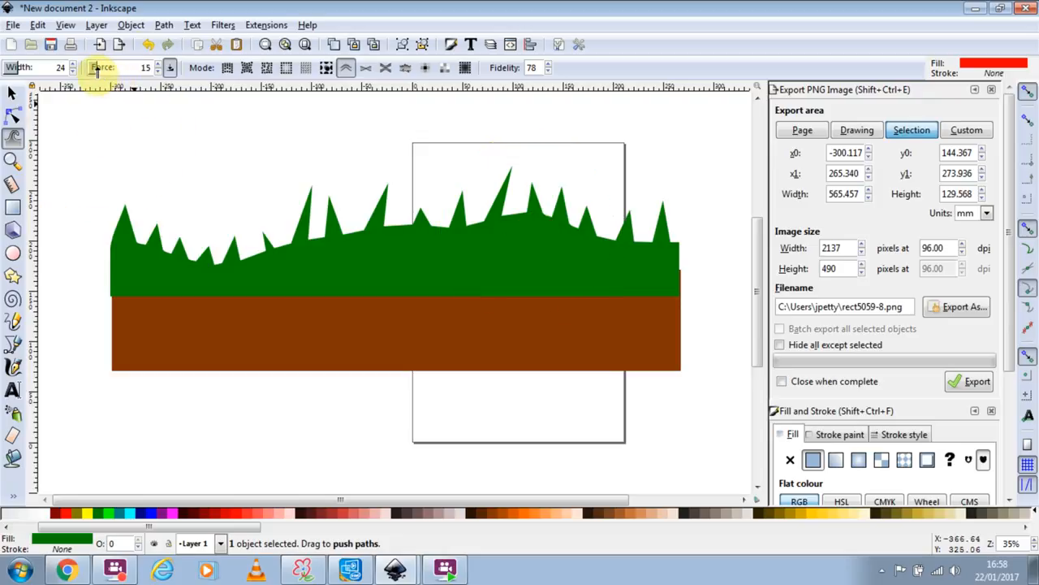
{"action": "mouse_move", "coordinate": [232, 312]}
{"action": "left_mouse_down"}
{"action": "mouse_move", "coordinate": [220, 255]}
{"action": "mouse_move", "coordinate": [271, 294]}
{"action": "mouse_move", "coordinate": [278, 209]}
{"action": "mouse_move", "coordinate": [73, 128]}
{"action": "left_mouse_up"}
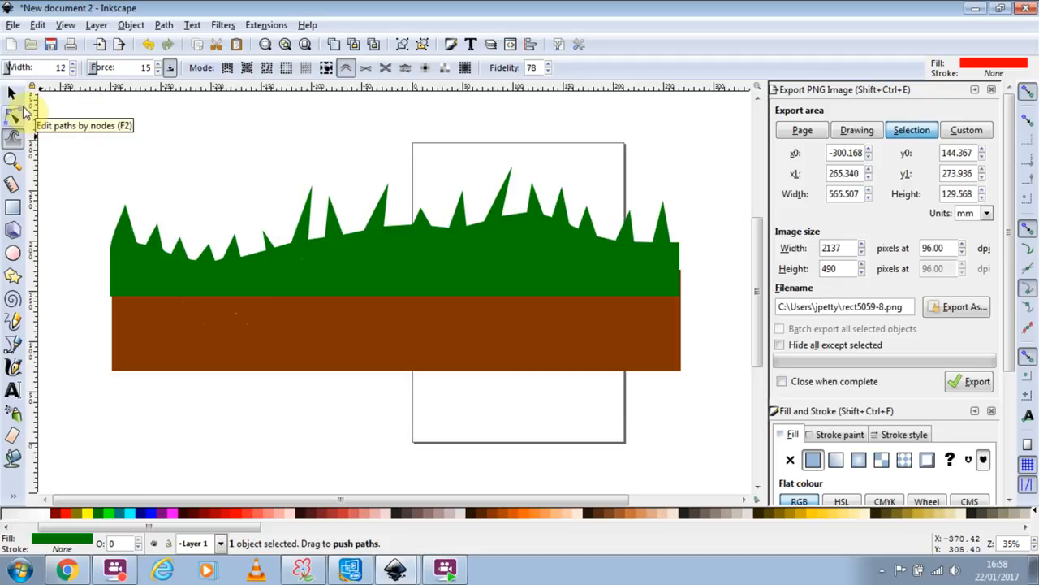
Flatten the grass slightly, then scale grass and soil together to about 53.4 × 19.9 mm.
{"action": "left_click", "coordinate": [14, 94]}
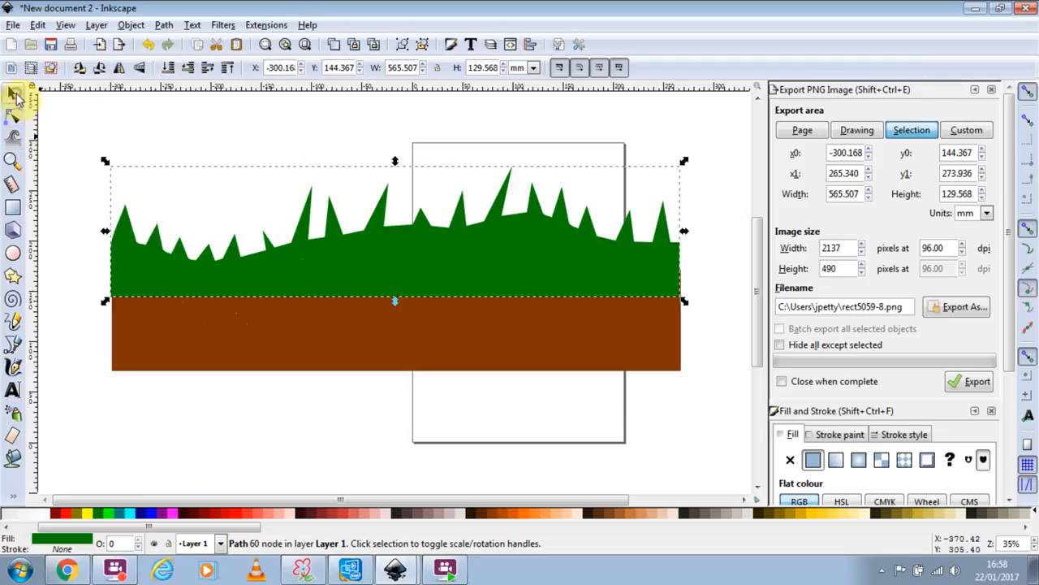
{"action": "key", "text": "Right"}
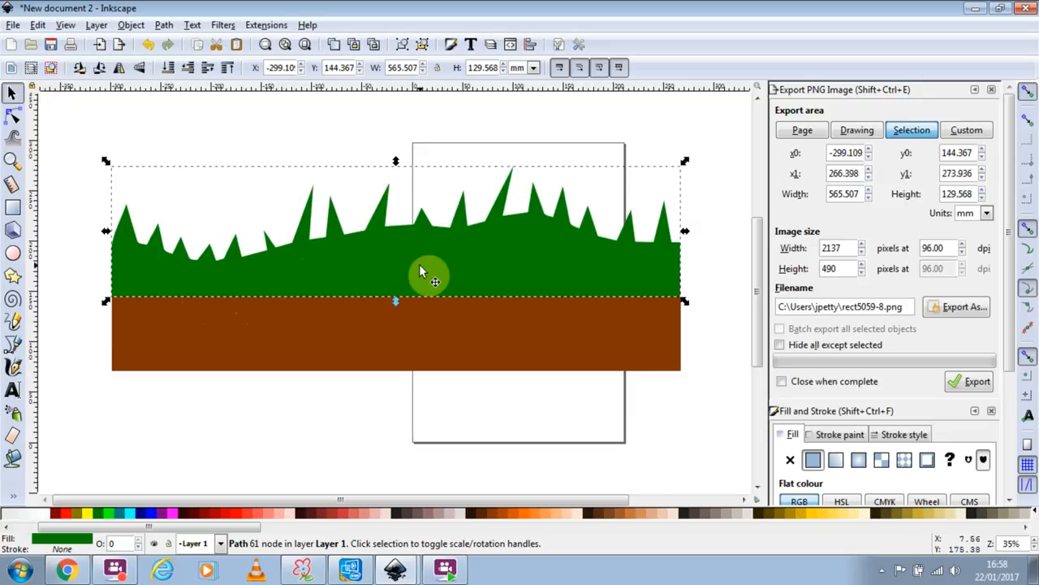
{"action": "left_click_drag", "start_coordinate": [395, 162], "coordinate": [394, 196]}
{"action": "left_click_drag", "start_coordinate": [86, 145], "coordinate": [722, 424]}
{"action": "mouse_move", "coordinate": [687, 383]}
{"action": "left_mouse_down"}
{"action": "mouse_move", "coordinate": [563, 281]}
{"action": "mouse_move", "coordinate": [349, 272]}
{"action": "mouse_move", "coordinate": [203, 229]}
{"action": "mouse_move", "coordinate": [176, 240]}
{"action": "mouse_move", "coordinate": [157, 220]}
{"action": "mouse_move", "coordinate": [431, 239]}
{"action": "mouse_move", "coordinate": [462, 181]}
{"action": "mouse_move", "coordinate": [453, 179]}
{"action": "mouse_move", "coordinate": [449, 190]}
{"action": "mouse_move", "coordinate": [474, 195]}
{"action": "left_mouse_up"}
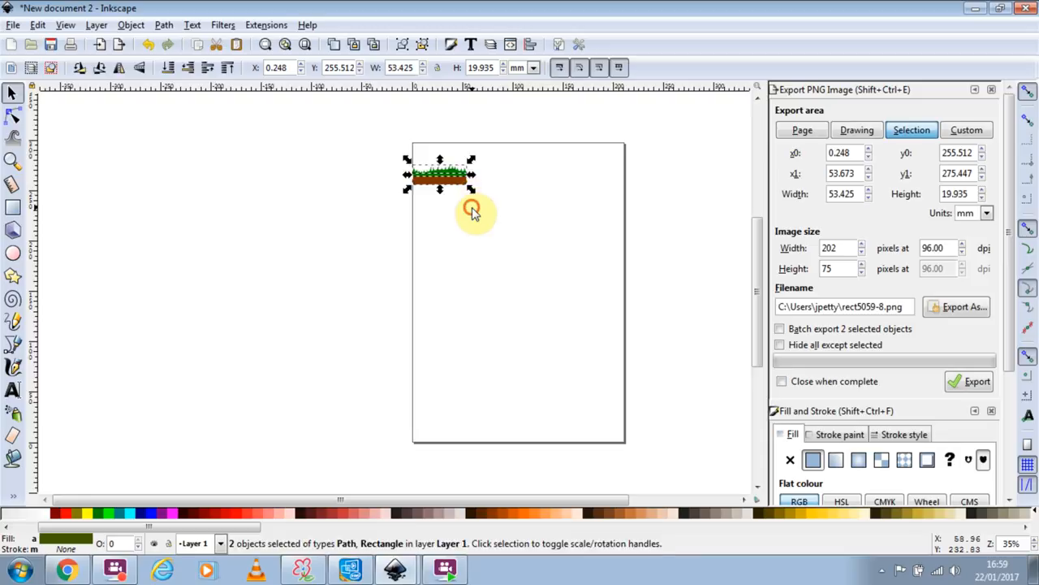
Copy and paste the small grass-and-soil tile, briefly selecting the pasted strip's nodes.
{"action": "left_click", "coordinate": [475, 213]}
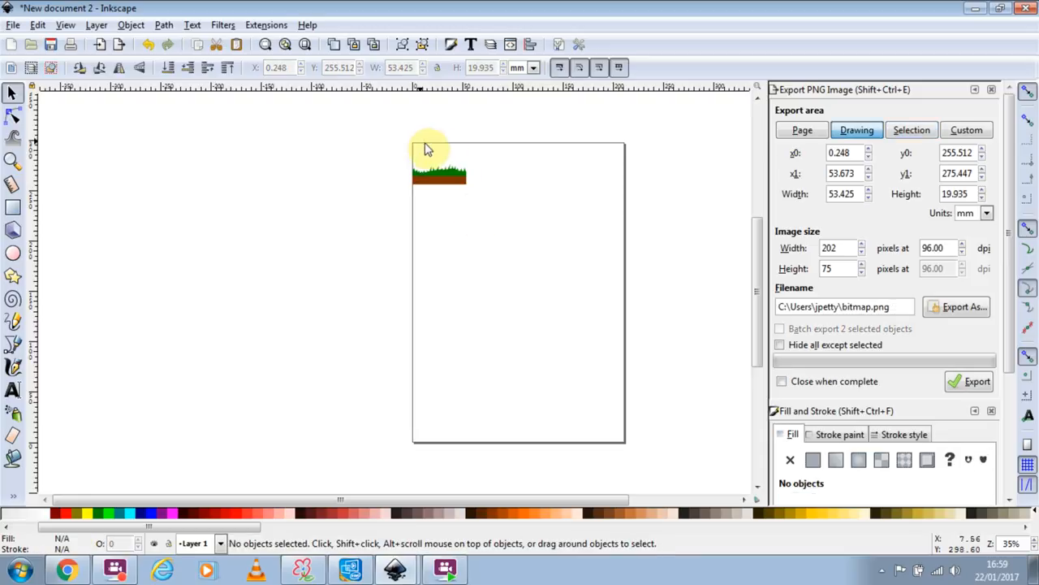
{"action": "left_click_drag", "start_coordinate": [388, 151], "coordinate": [566, 269]}
{"action": "key", "text": "ctrl+c"}
{"action": "key", "text": "ctrl+v"}
{"action": "left_click_drag", "start_coordinate": [564, 274], "coordinate": [497, 155]}
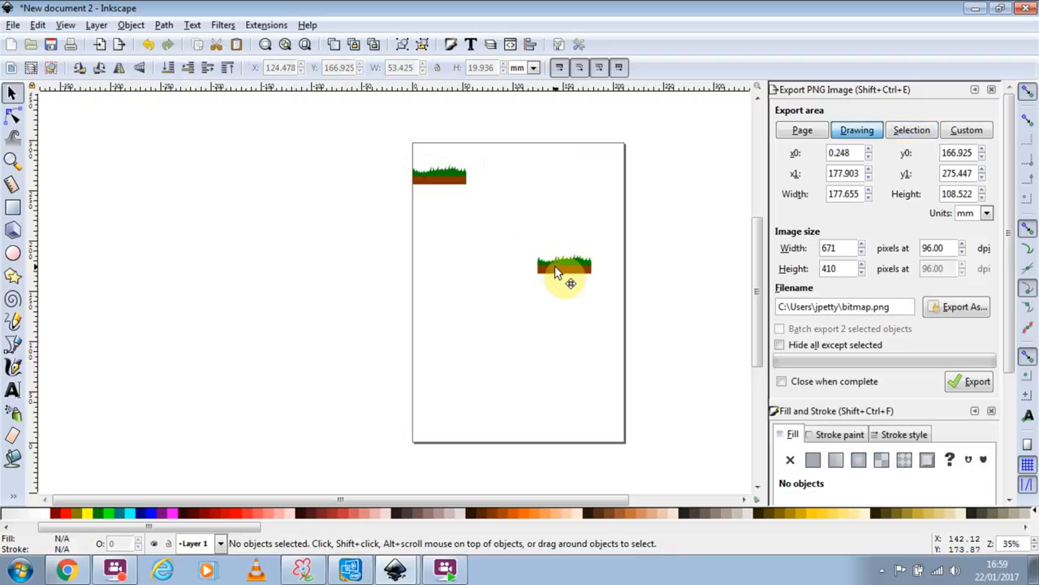
{"action": "double_click", "coordinate": [556, 272]}
{"action": "left_click_drag", "start_coordinate": [532, 245], "coordinate": [619, 306]}
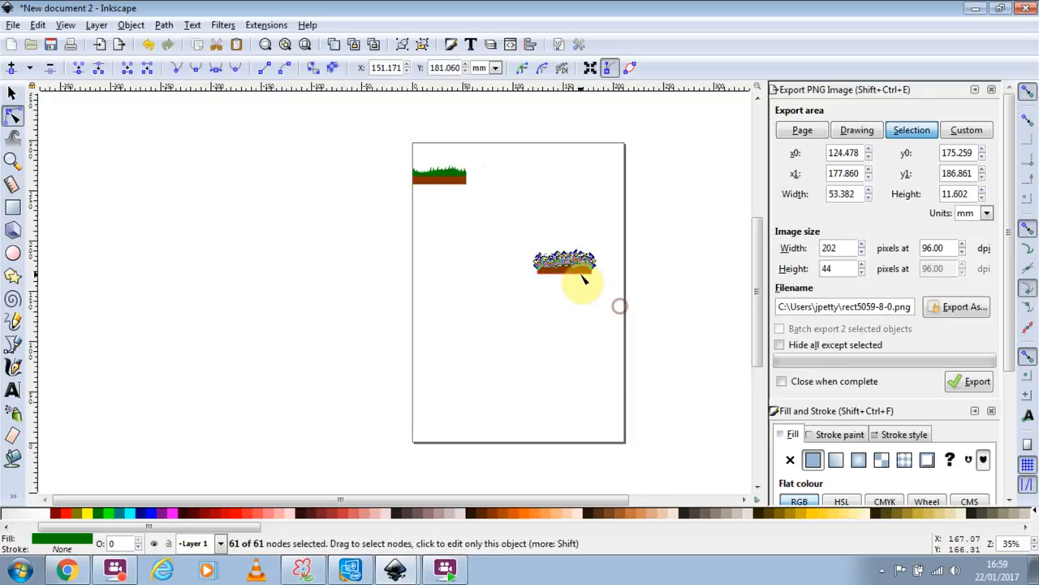
{"action": "left_click_drag", "start_coordinate": [582, 273], "coordinate": [550, 151]}
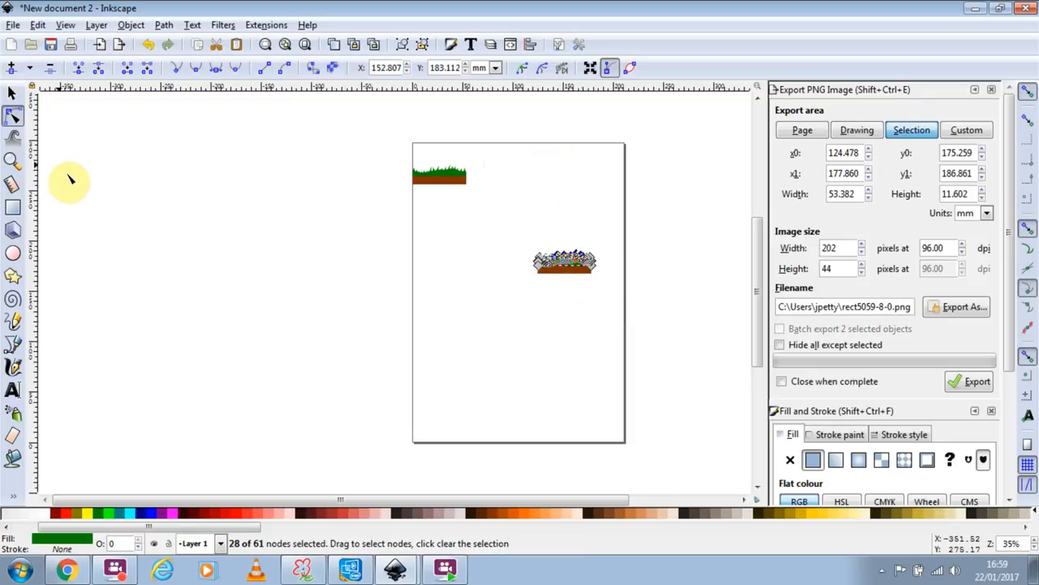
Move the pasted tile right beside the original, then select the right-hand tile.
{"action": "left_click", "coordinate": [11, 94]}
{"action": "left_click_drag", "start_coordinate": [497, 219], "coordinate": [641, 341]}
{"action": "left_click_drag", "start_coordinate": [582, 276], "coordinate": [511, 185]}
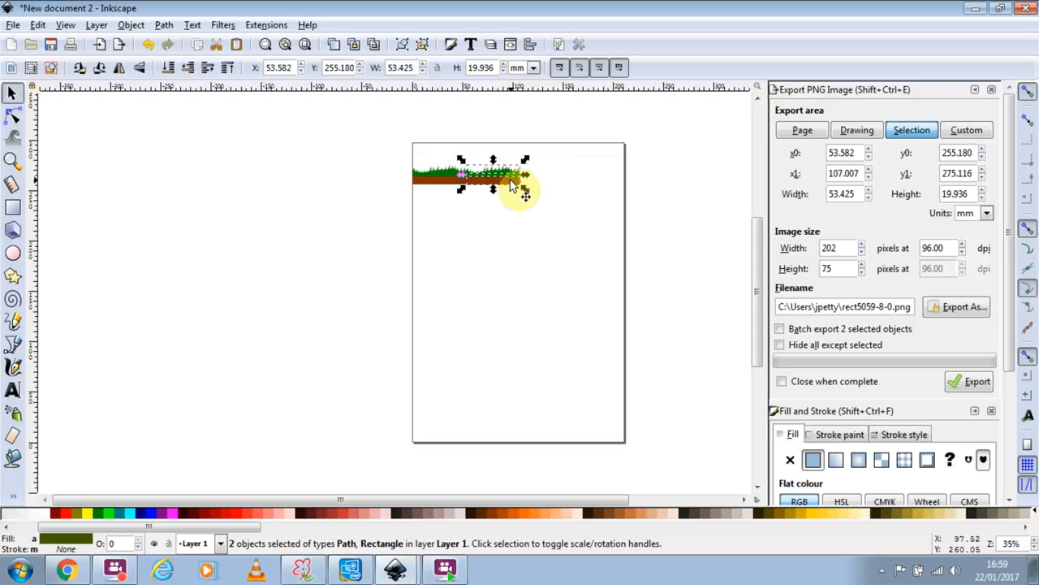
{"action": "left_click", "coordinate": [517, 259]}
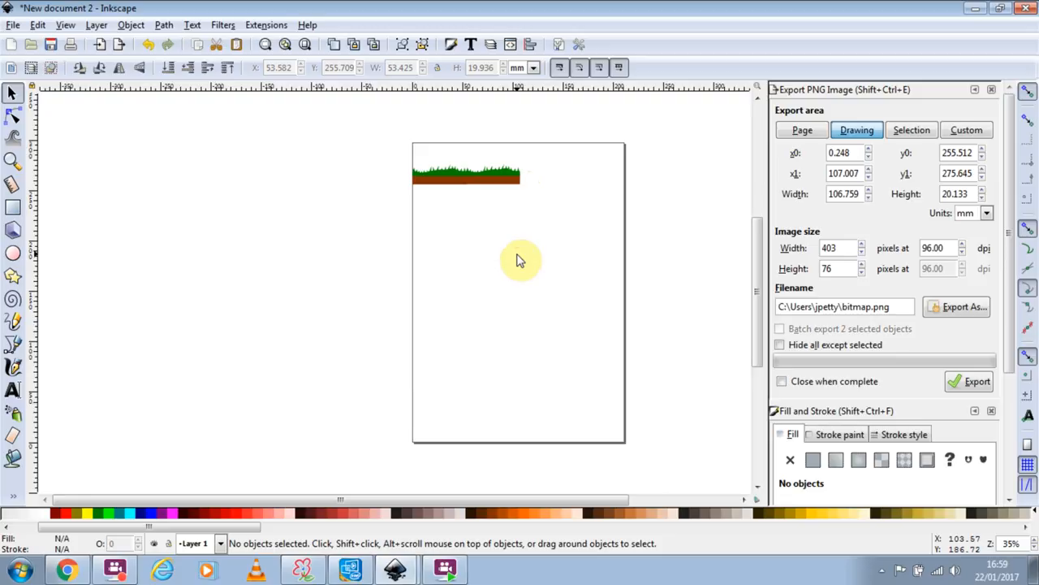
{"action": "left_click_drag", "start_coordinate": [532, 163], "coordinate": [461, 218]}
{"action": "left_click", "coordinate": [460, 220]}
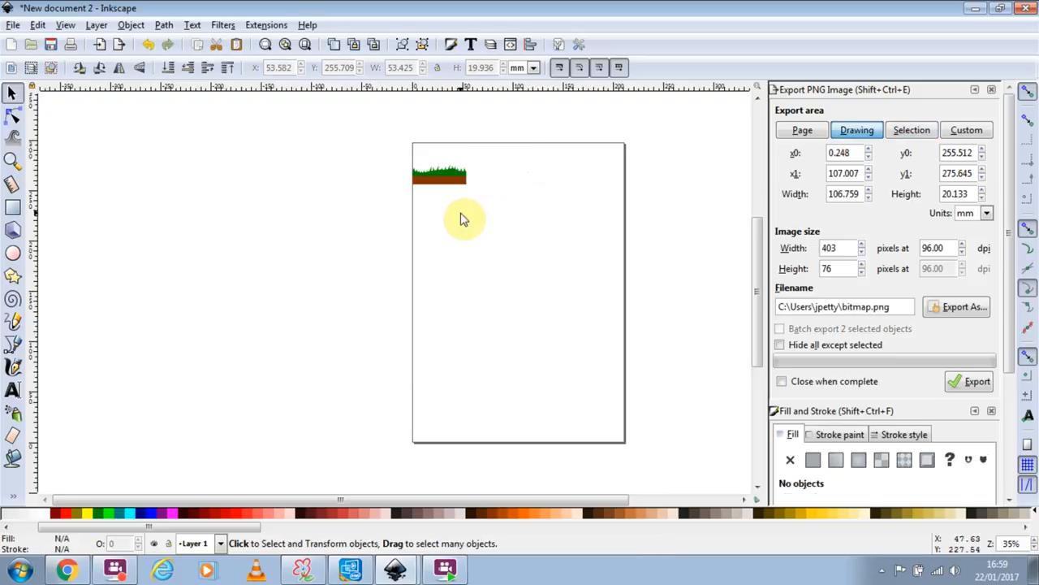